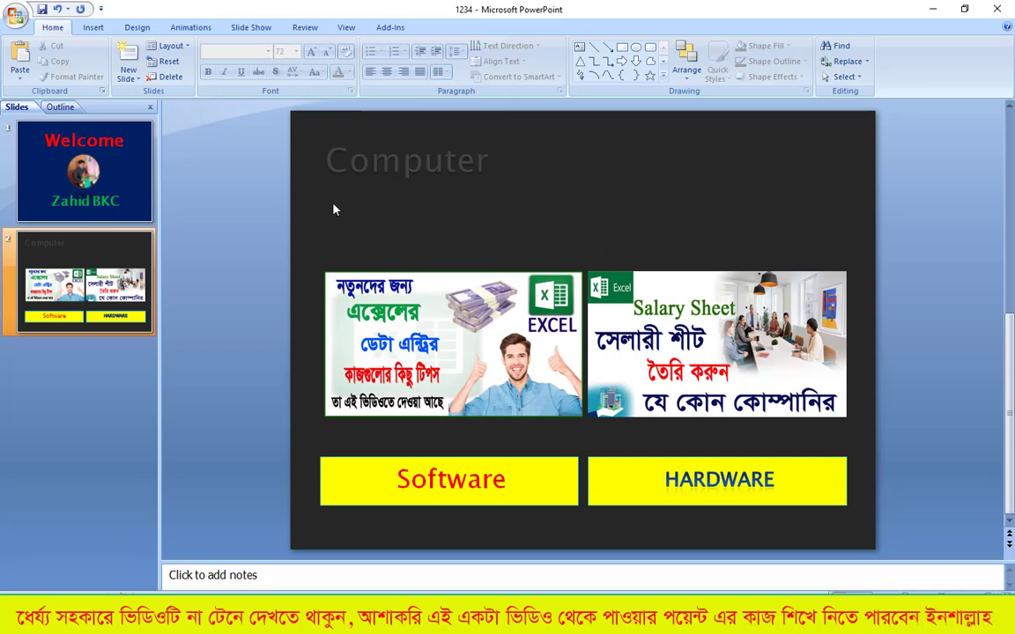
Step: Apply the Wipe Down transition with the Breeze sound to slide 2
click(148, 192)
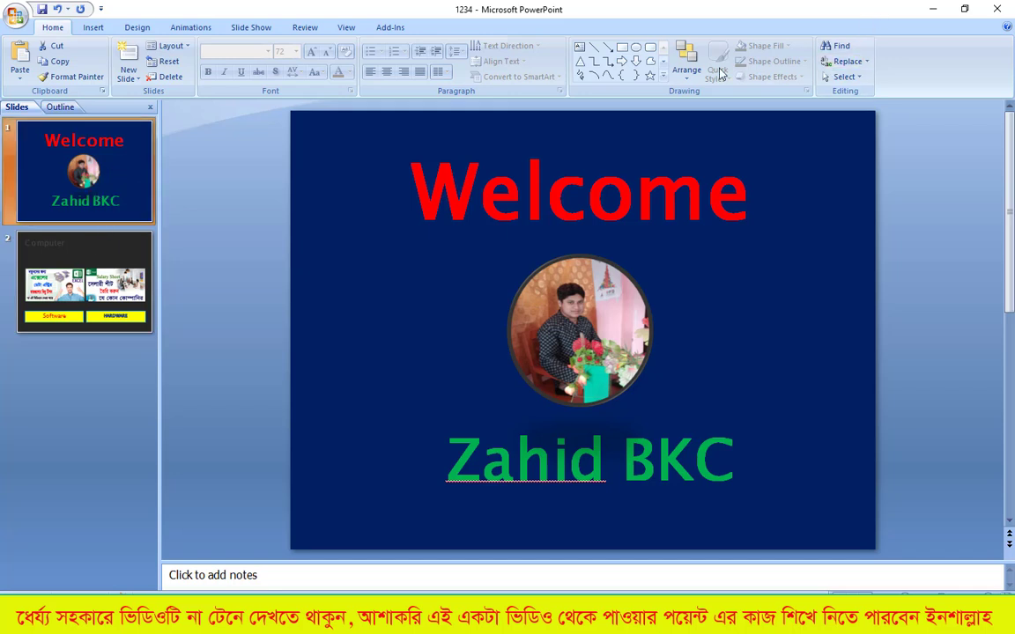
click(191, 27)
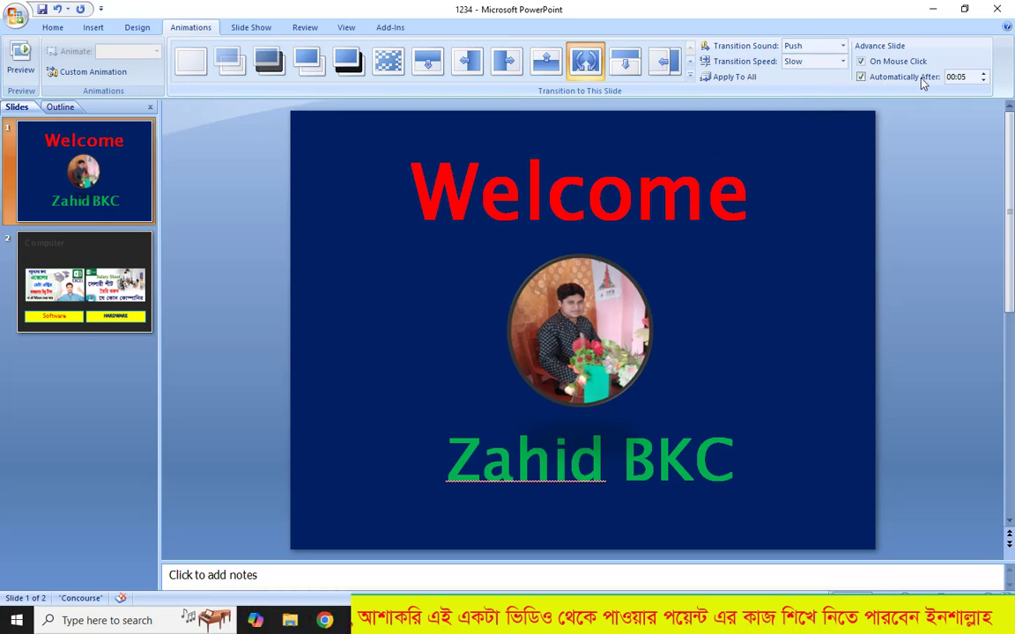
click(67, 261)
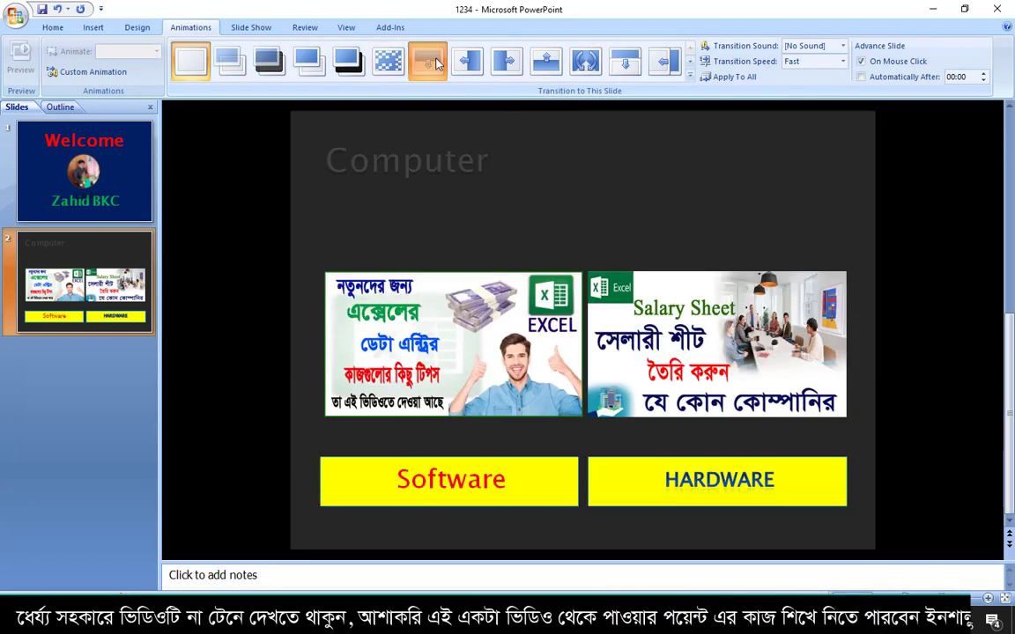
click(436, 62)
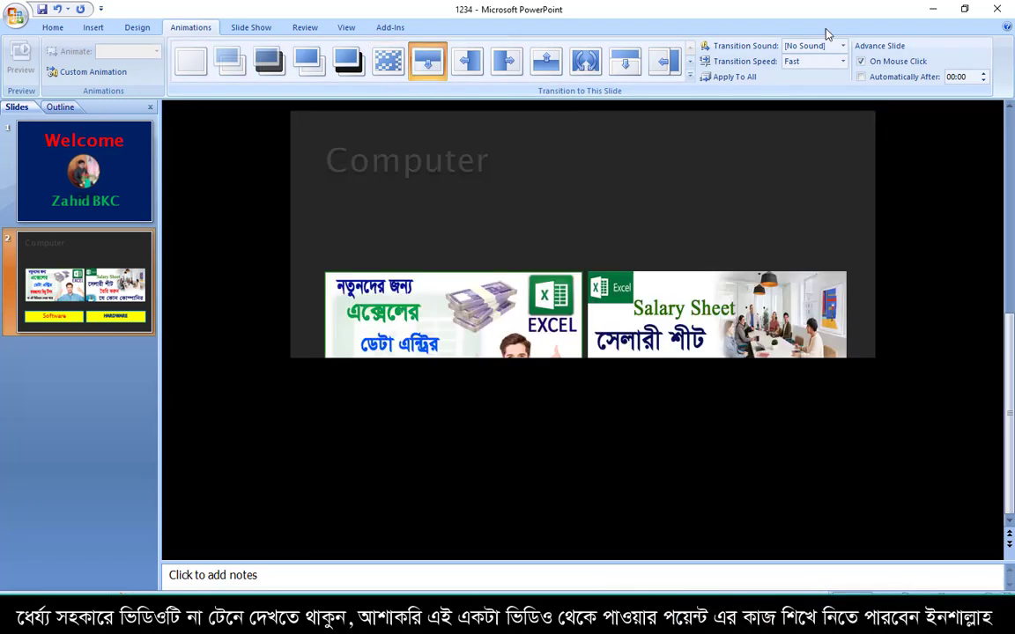
click(843, 45)
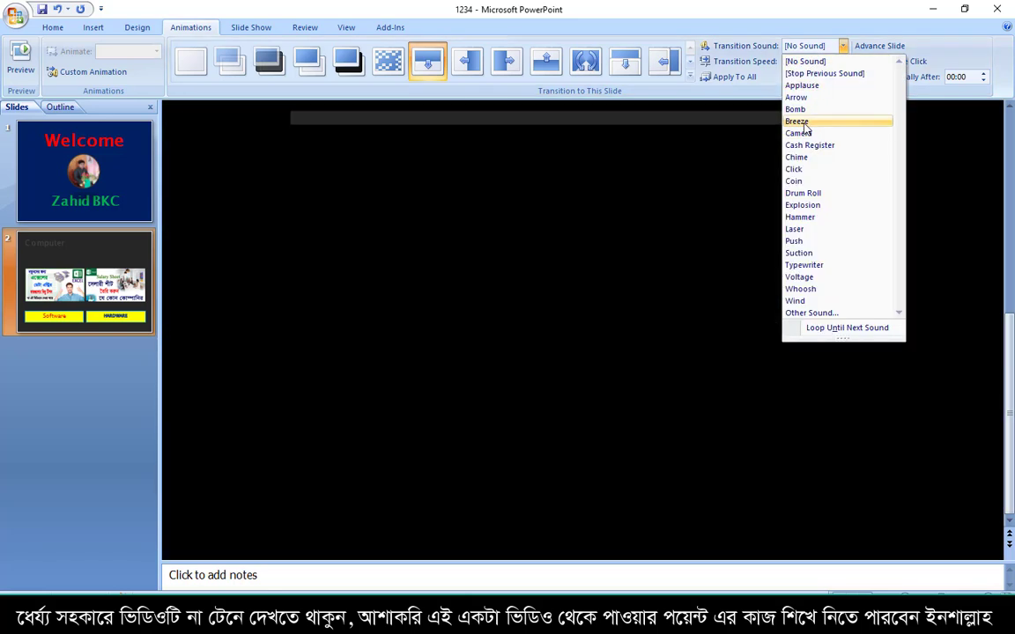
click(798, 120)
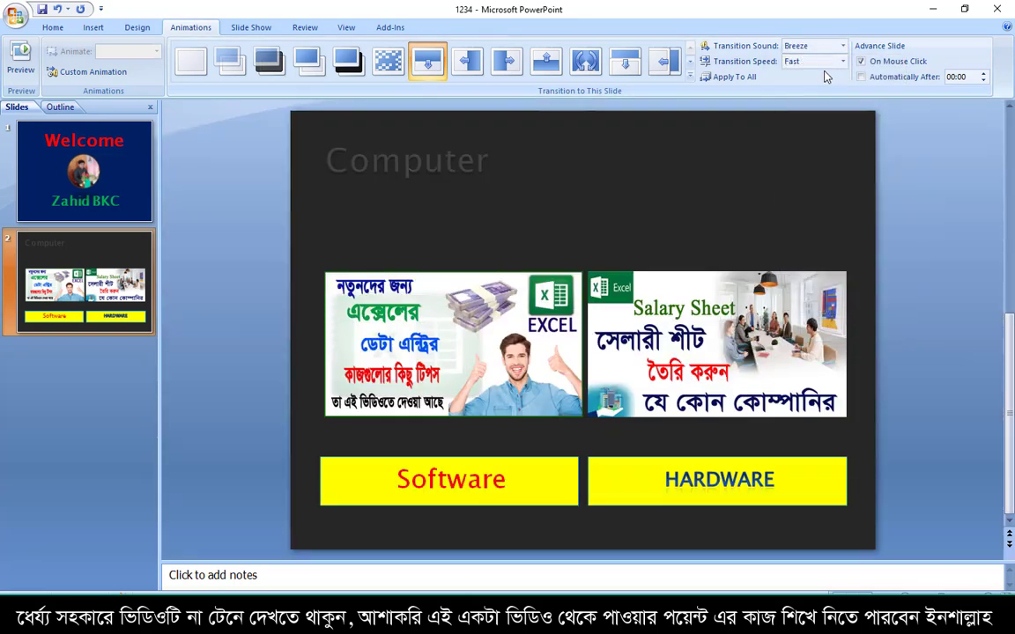
Step: Set slide 2's transition speed to Slow and make it advance automatically after 00:03
click(827, 62)
click(795, 75)
click(983, 74)
click(983, 74)
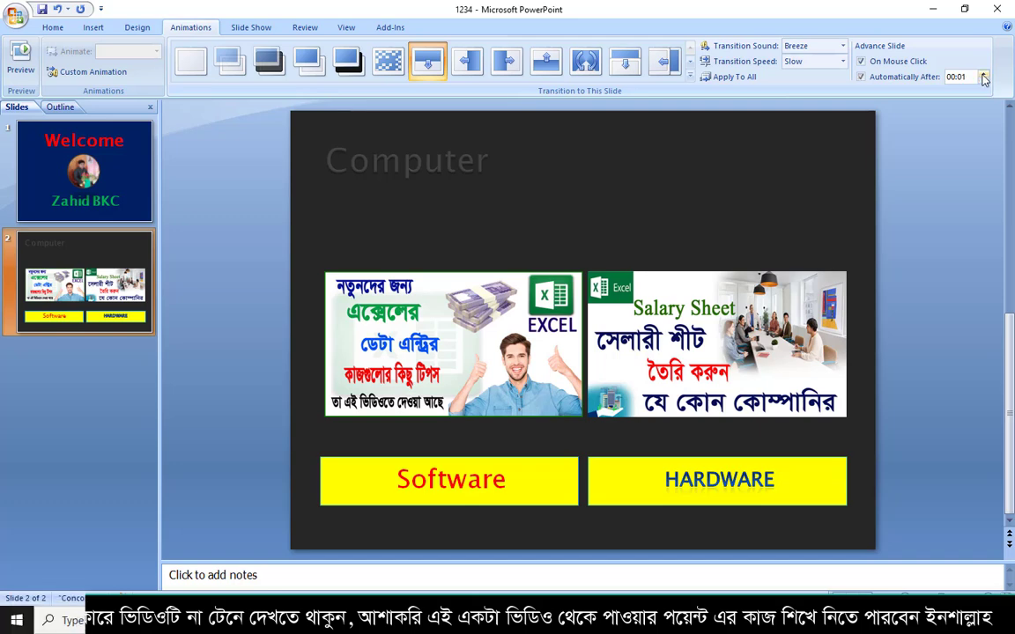
click(983, 74)
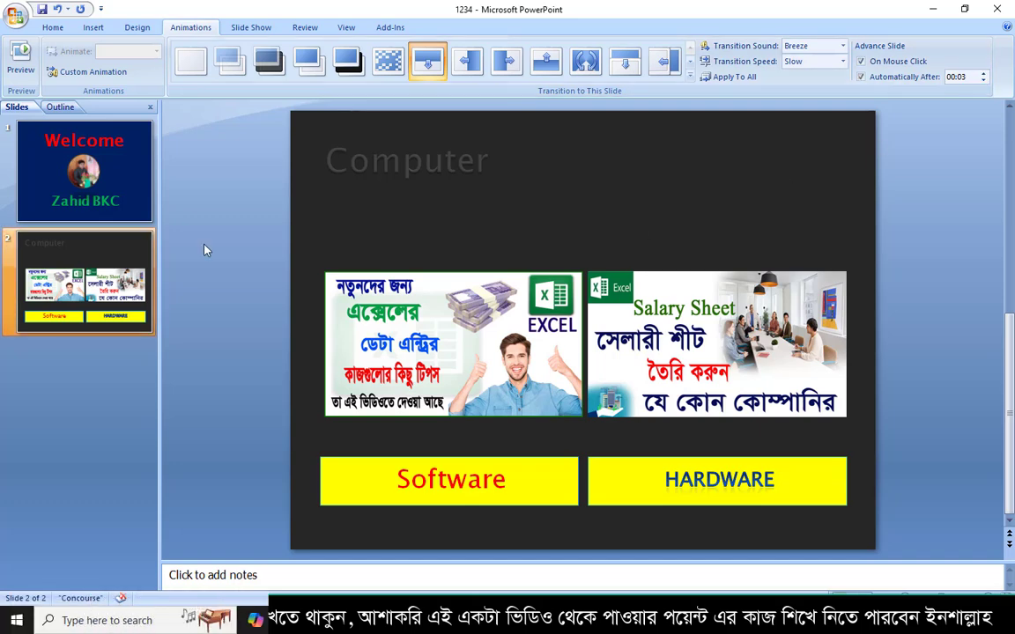
Step: Play the slide show from slide 1 through the end to check both slide transitions
click(134, 168)
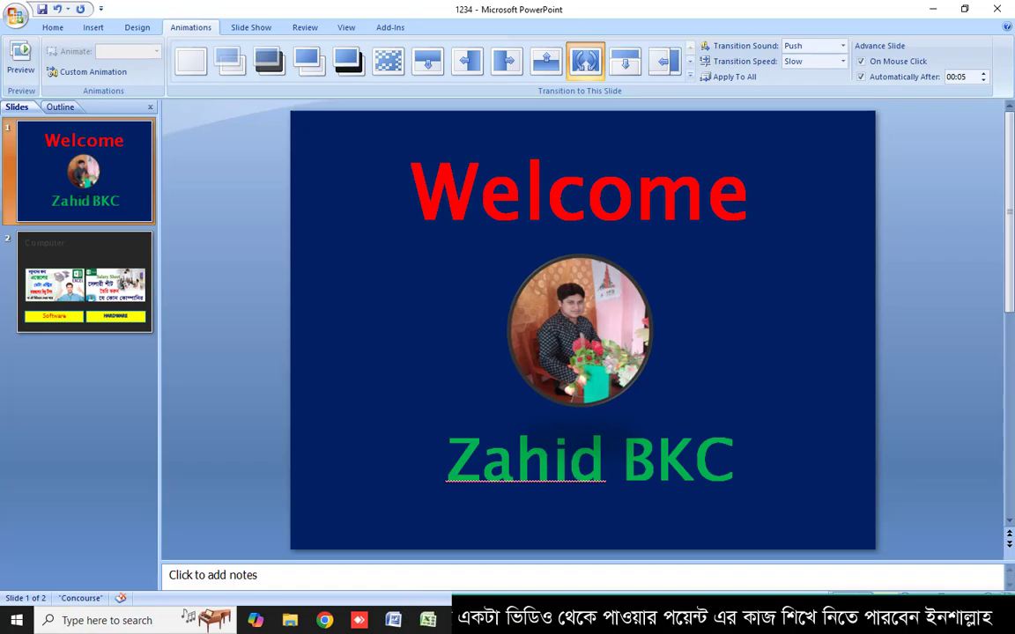
key(F5)
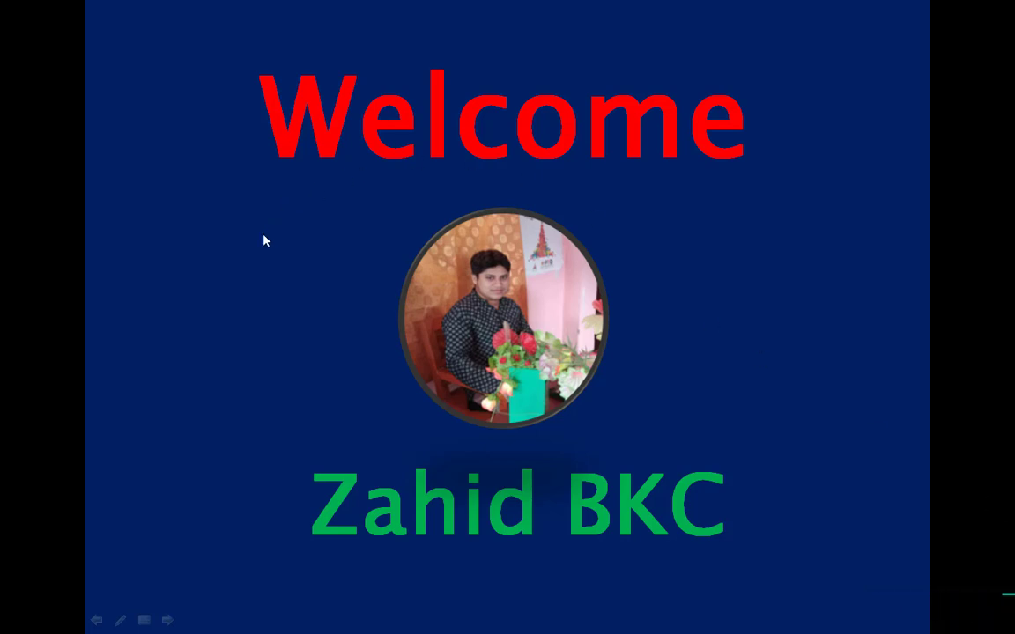
click(856, 267)
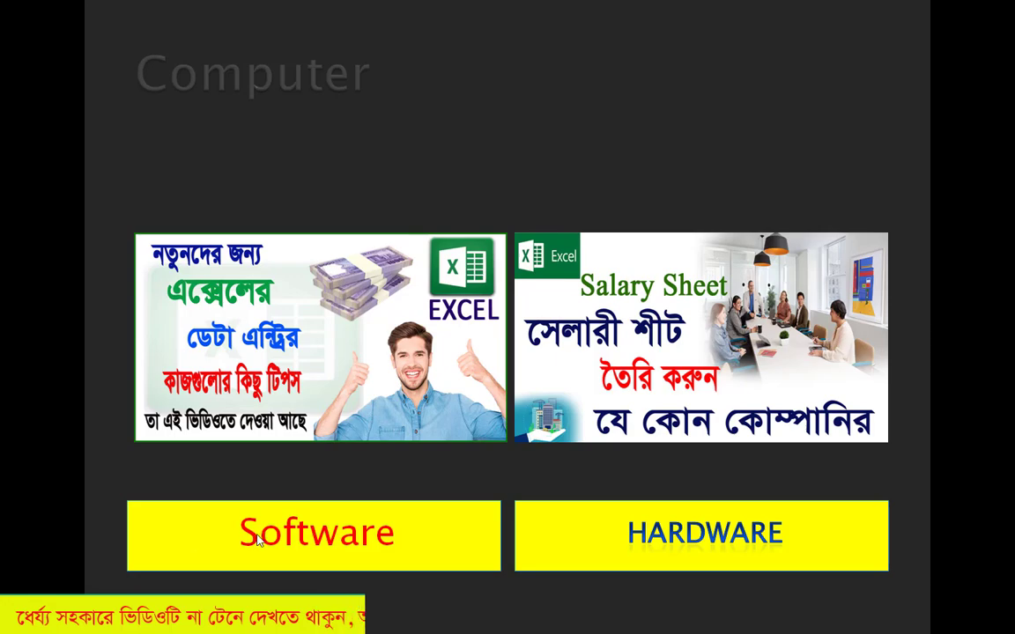
click(816, 496)
click(781, 418)
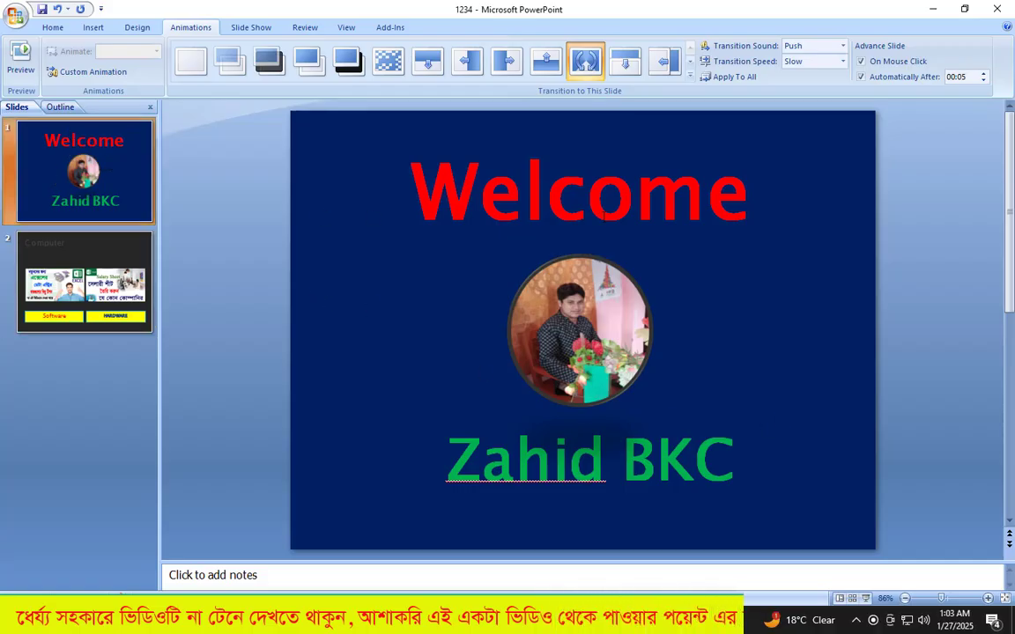
Step: Examine the individual text boxes and pictures on slides 1 and 2, ending on slide 1 with nothing selected
click(581, 207)
click(612, 329)
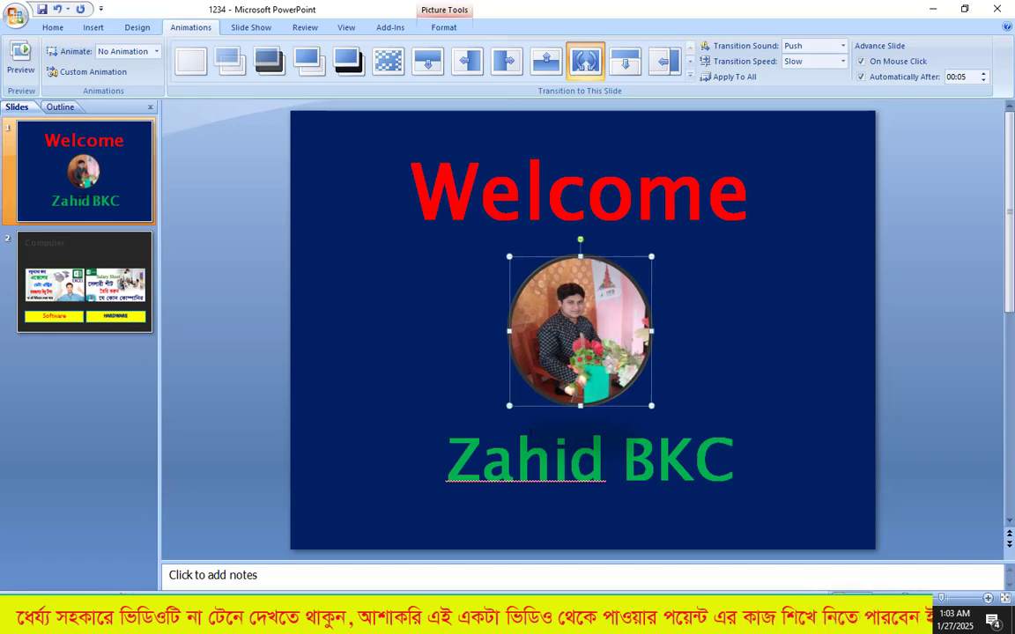
click(519, 460)
click(85, 282)
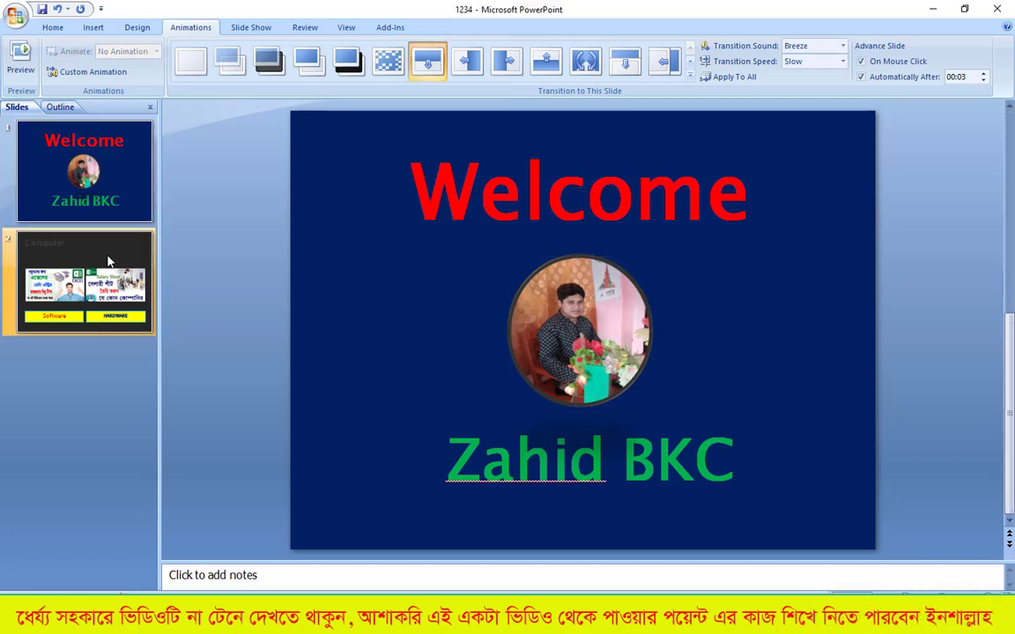
click(408, 337)
click(775, 352)
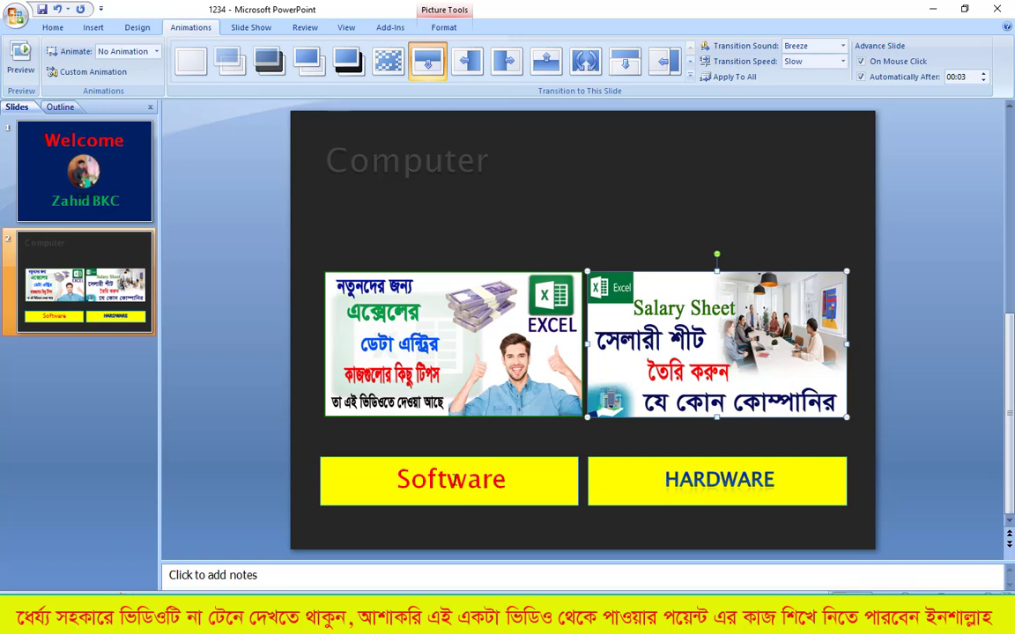
click(451, 494)
click(706, 482)
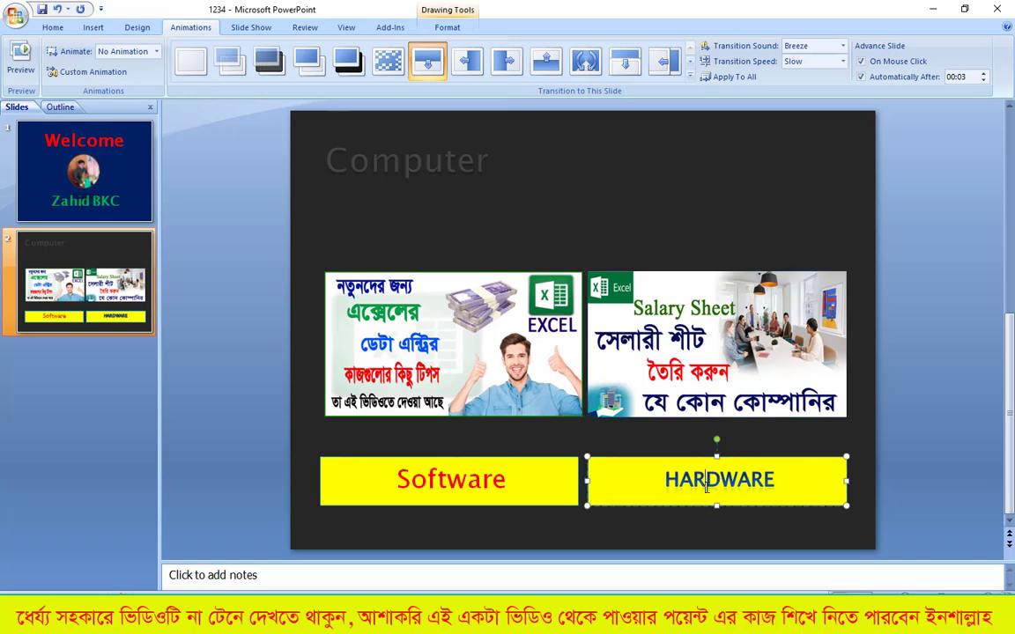
click(444, 167)
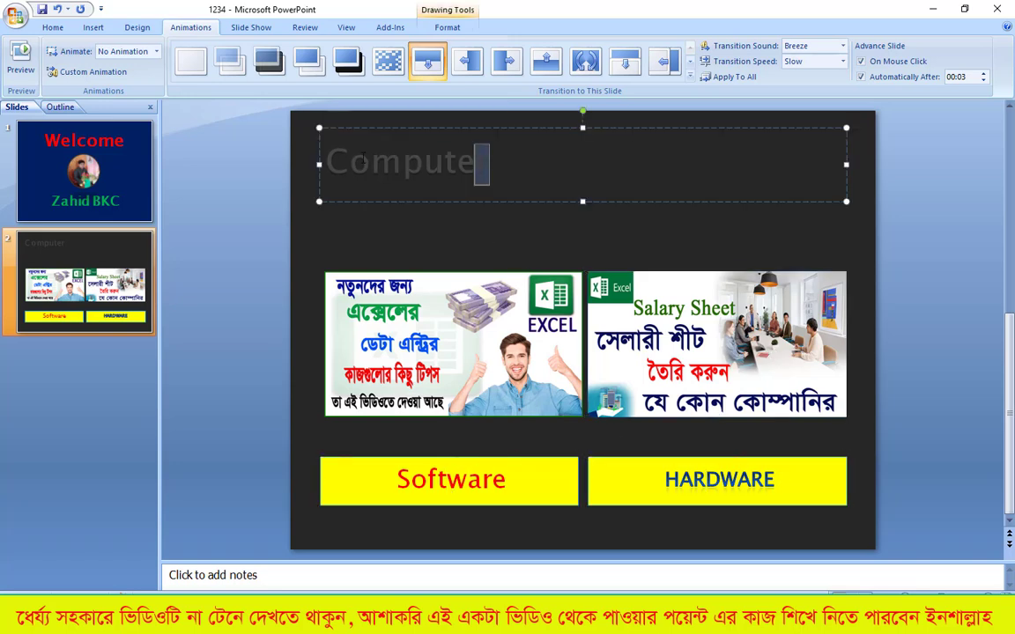
drag(363, 159, 275, 138)
click(700, 249)
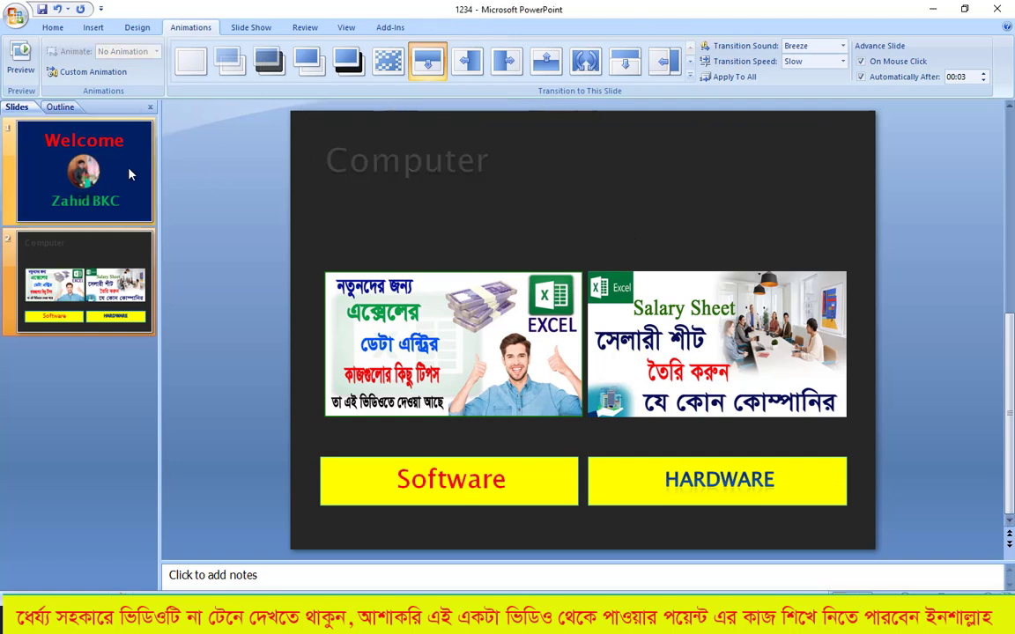
click(116, 147)
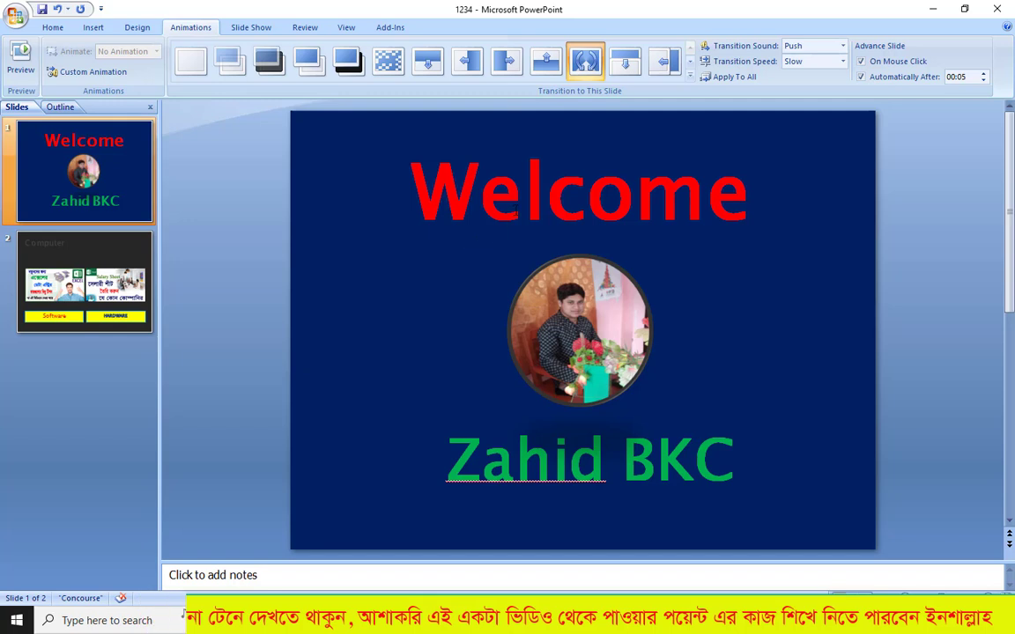
click(520, 207)
key(Escape)
key(Escape)
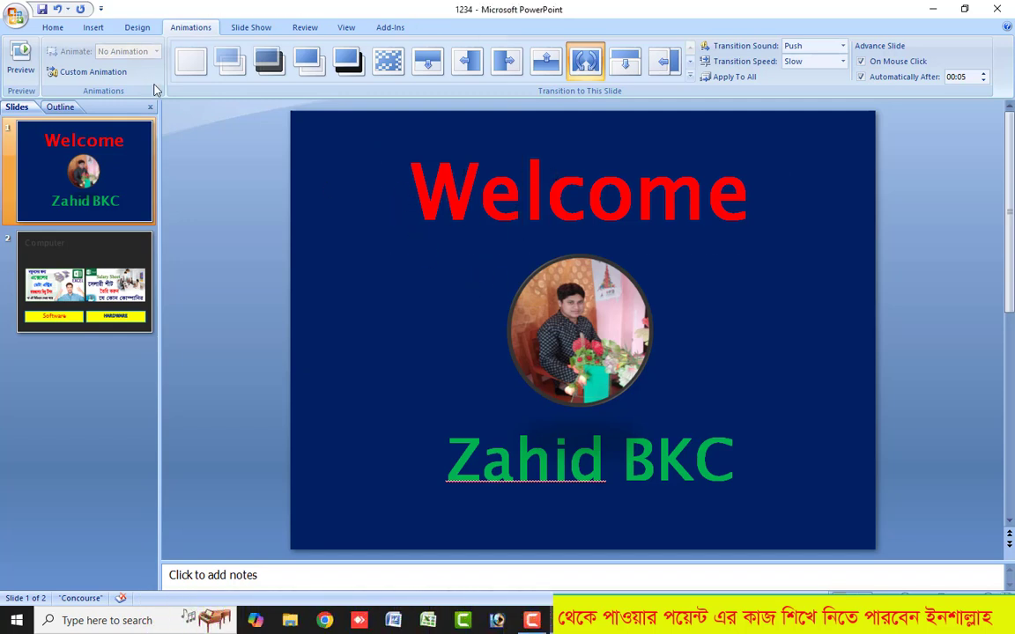
Step: Open Custom Animation and bring up the full list of entrance effects for the "Welcome" text on slide 1, keeping the slide unobstructed
click(90, 72)
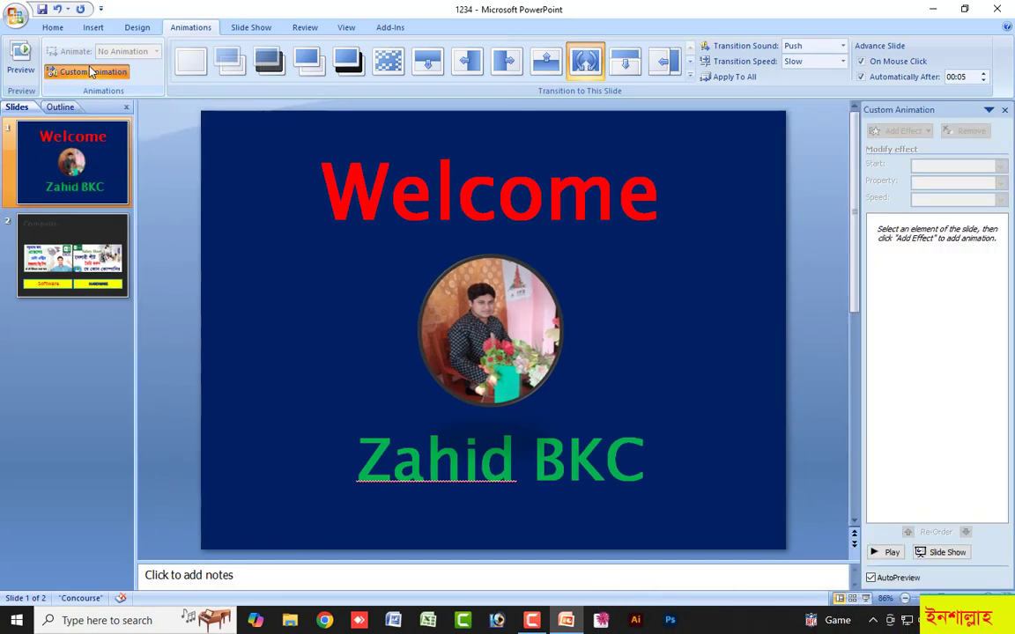
click(555, 190)
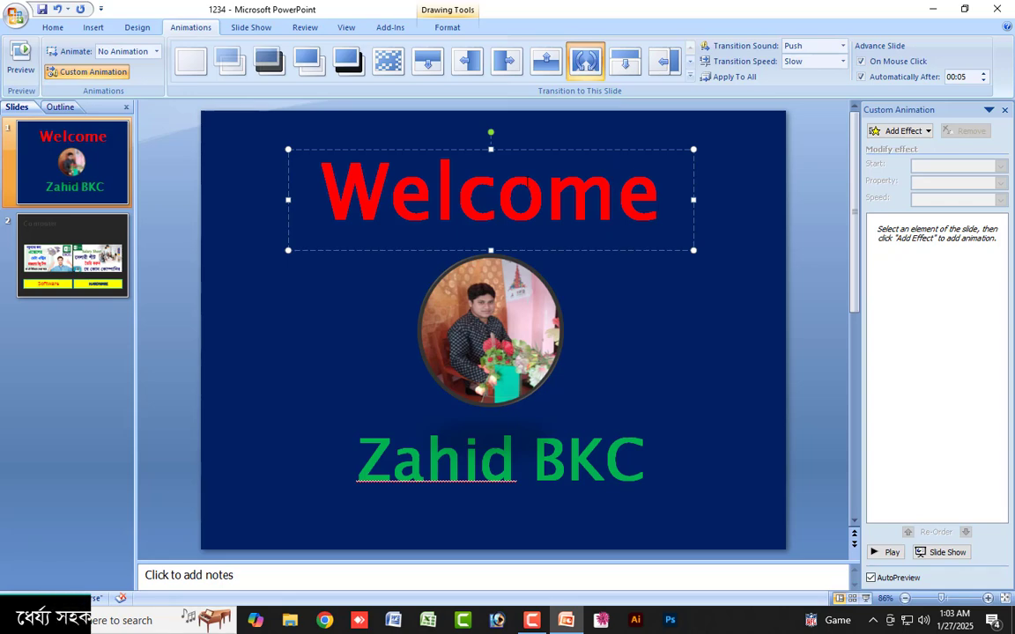
click(690, 273)
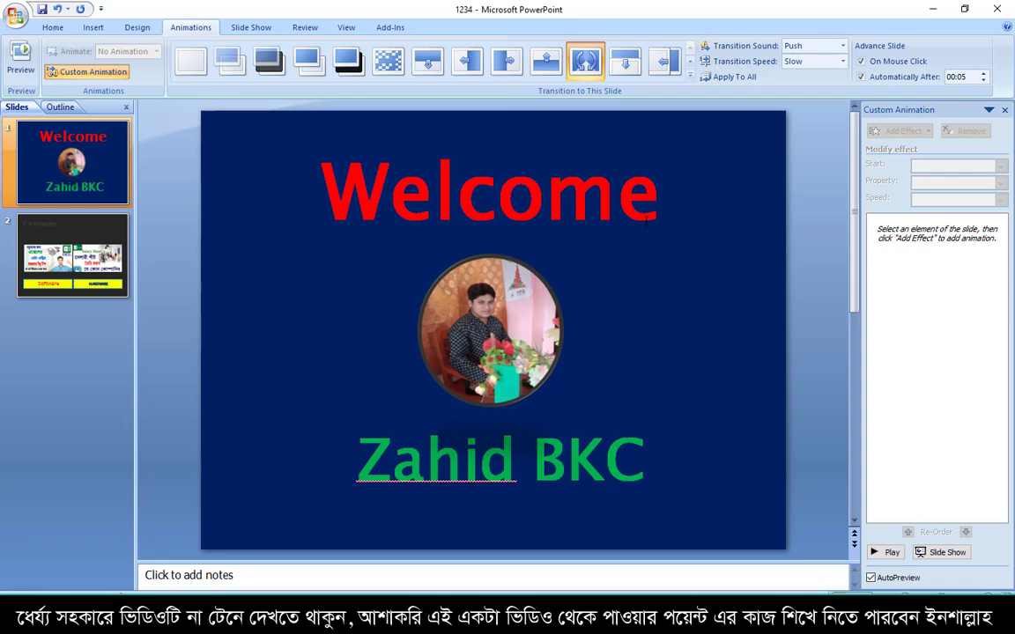
click(544, 198)
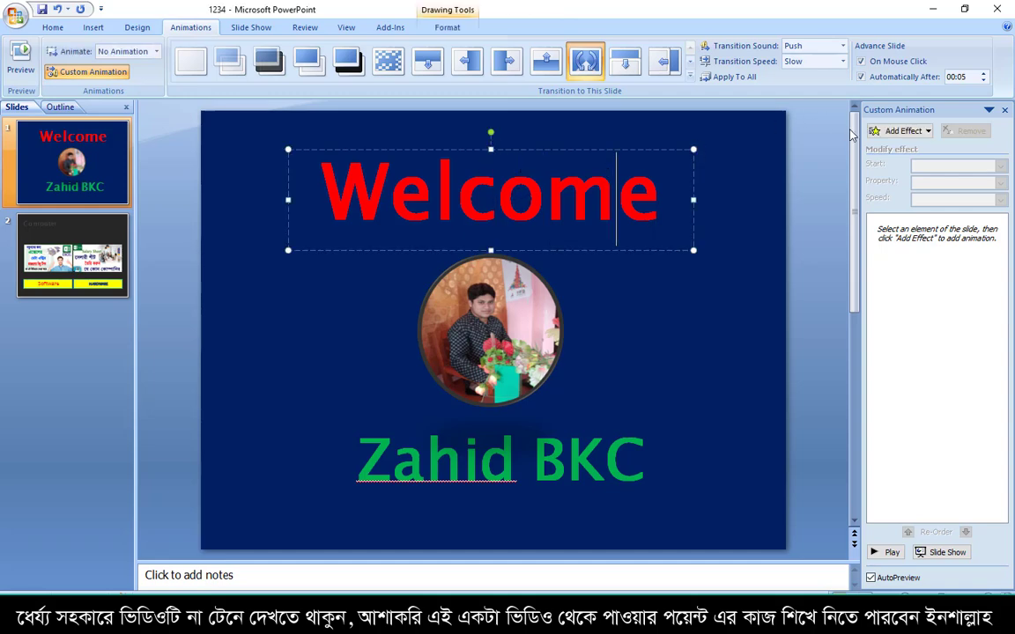
click(901, 134)
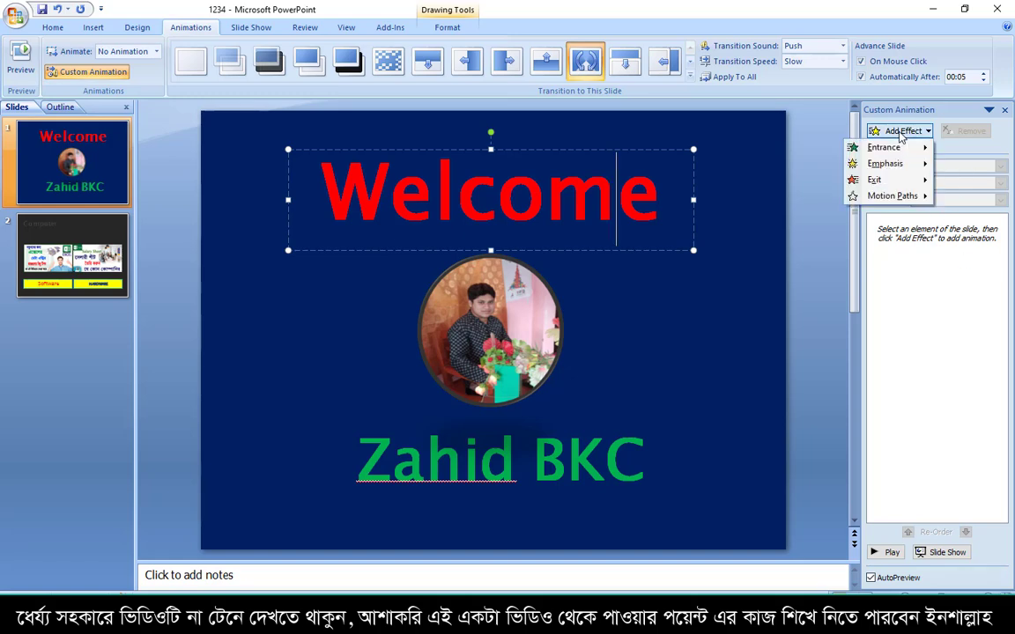
mouse_move(902, 151)
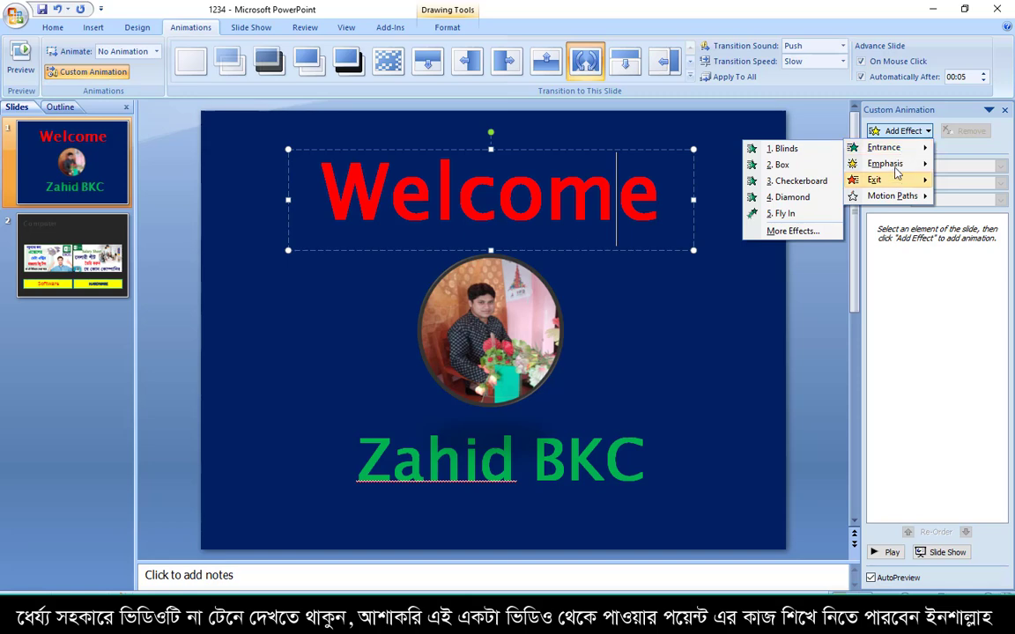
mouse_move(893, 185)
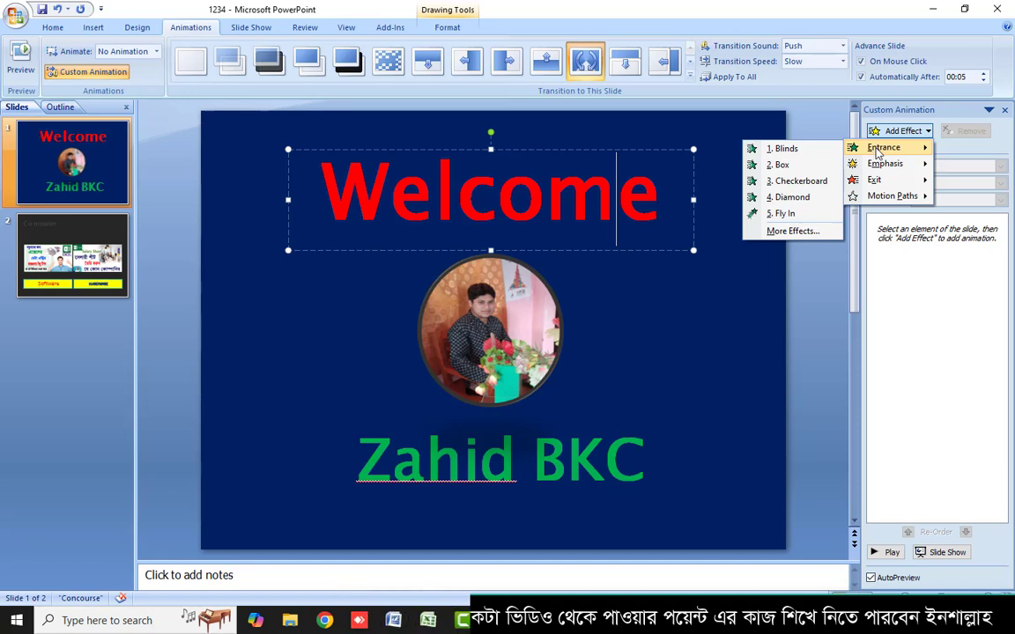
click(797, 231)
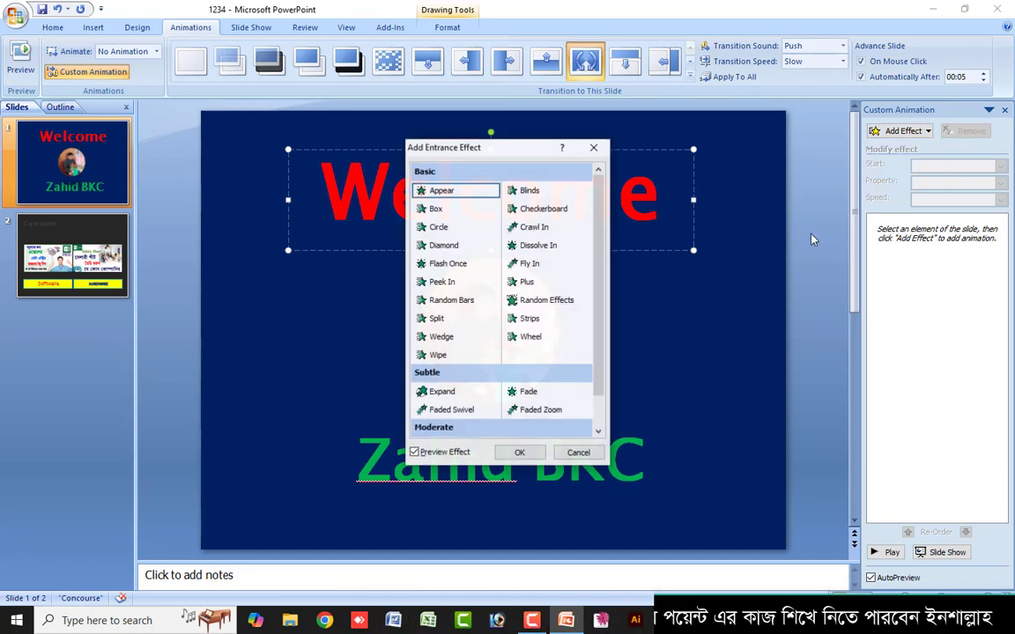
drag(513, 155, 833, 157)
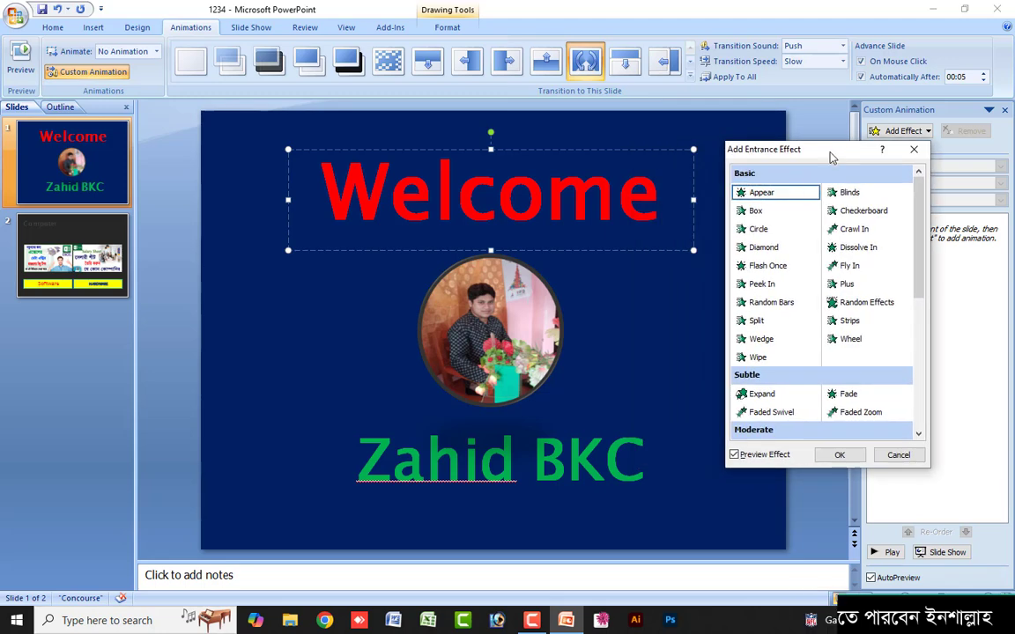
Step: Preview the Box, Circle, Diamond and Flash Once entrance effects on the "Welcome" text, and apply Fly In
click(770, 211)
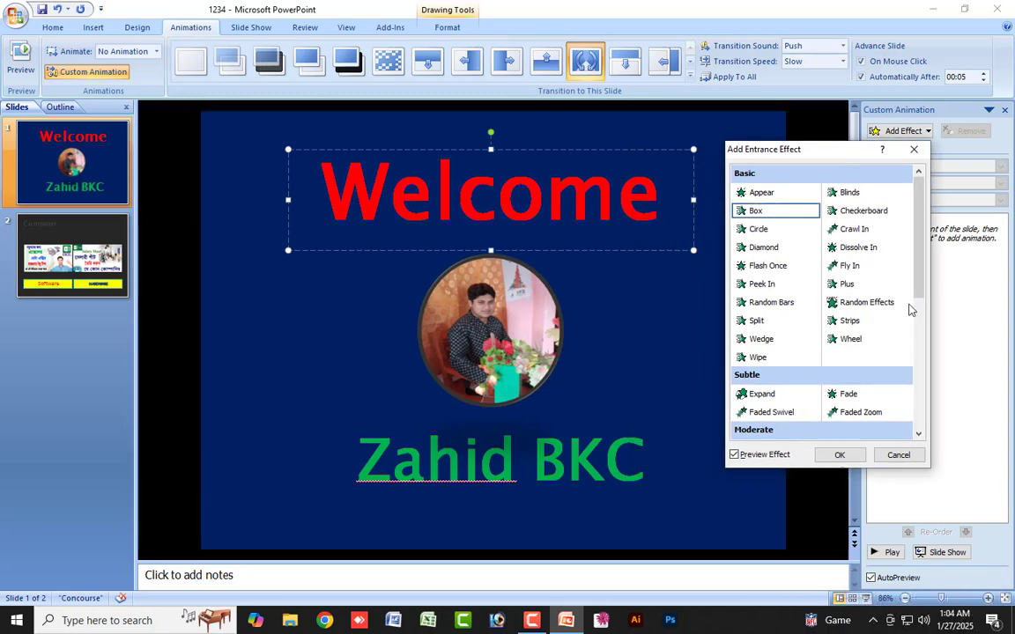
key(Down)
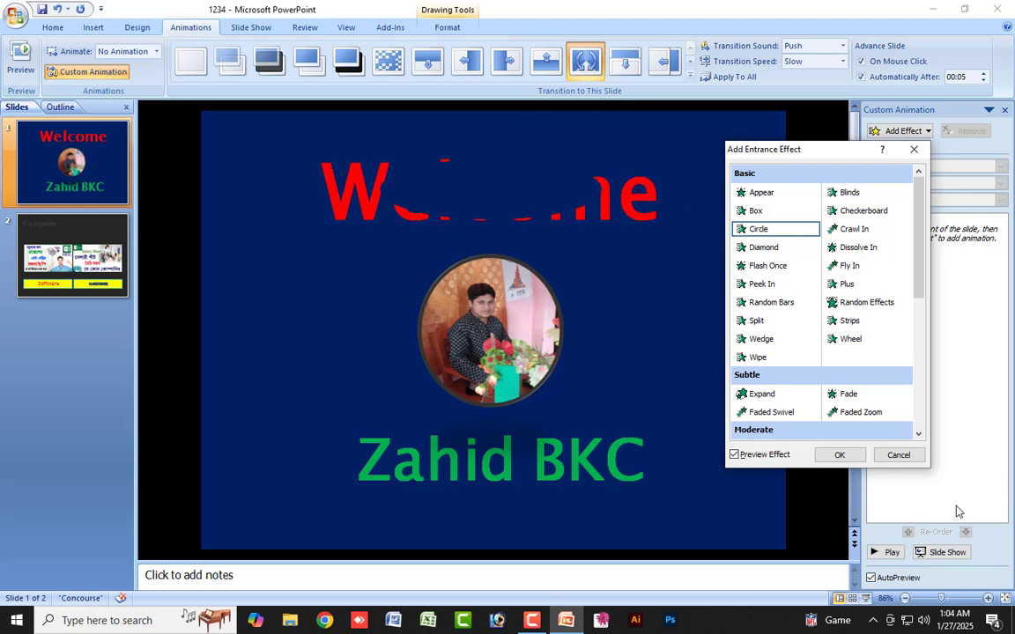
key(Down)
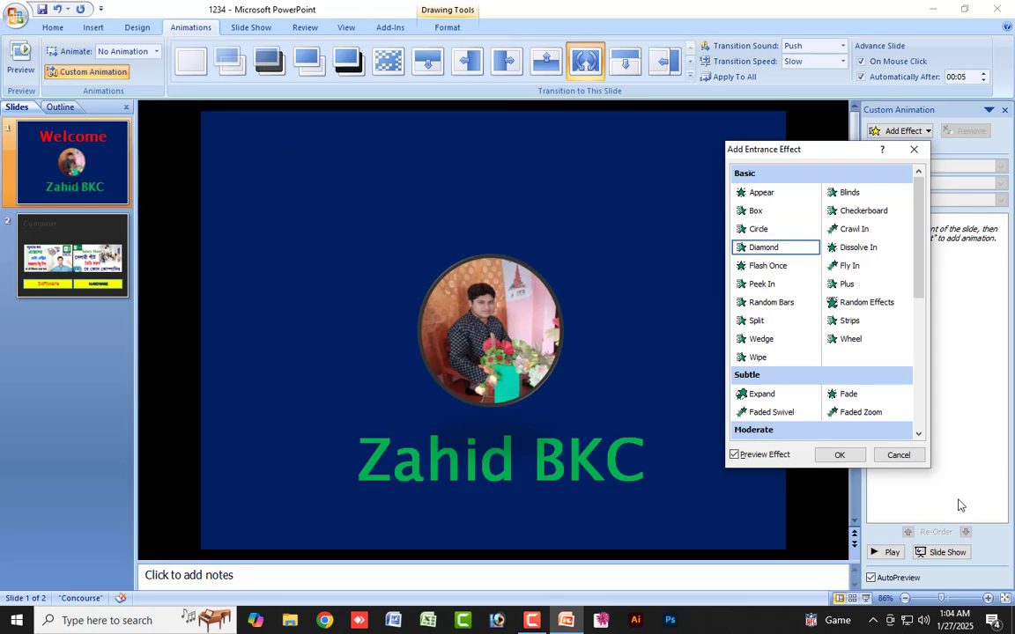
key(Down)
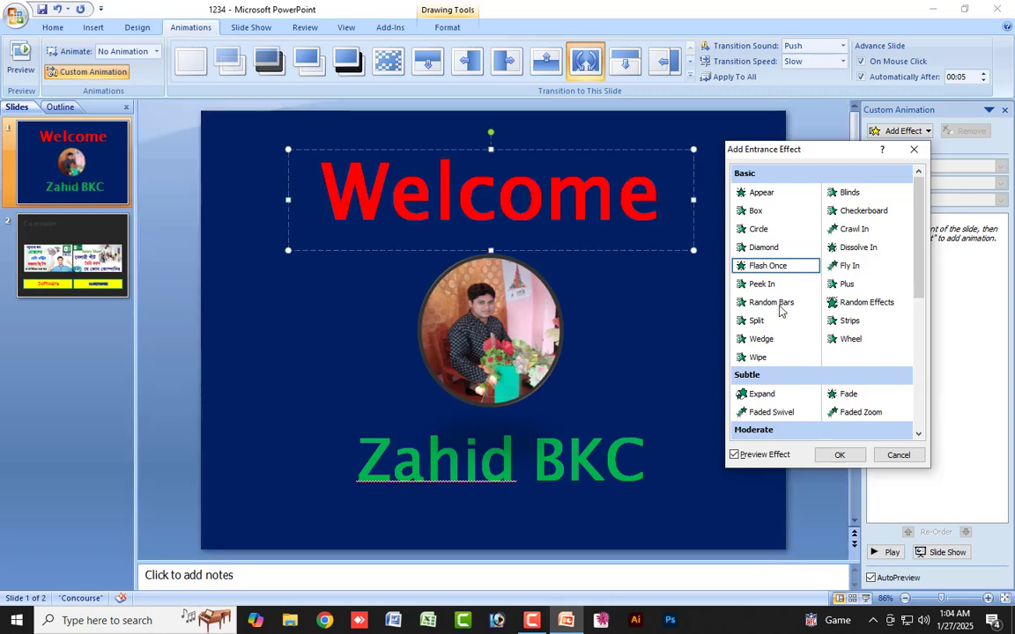
click(856, 269)
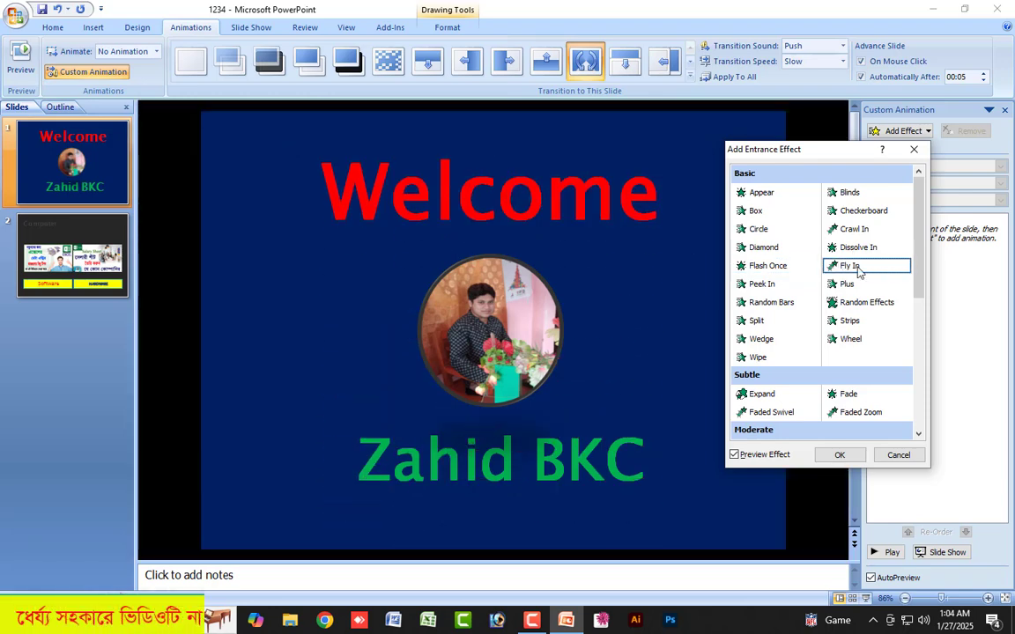
click(840, 456)
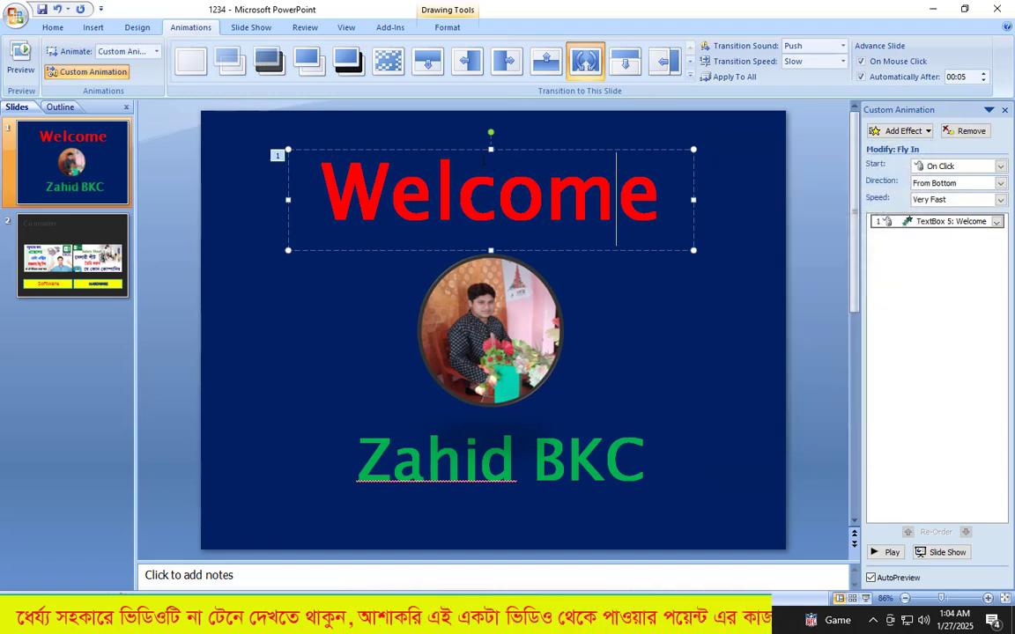
Step: Set the "Welcome" Fly In animation's speed to Very Slow, try the From Left direction, and set the direction to From Top
click(931, 201)
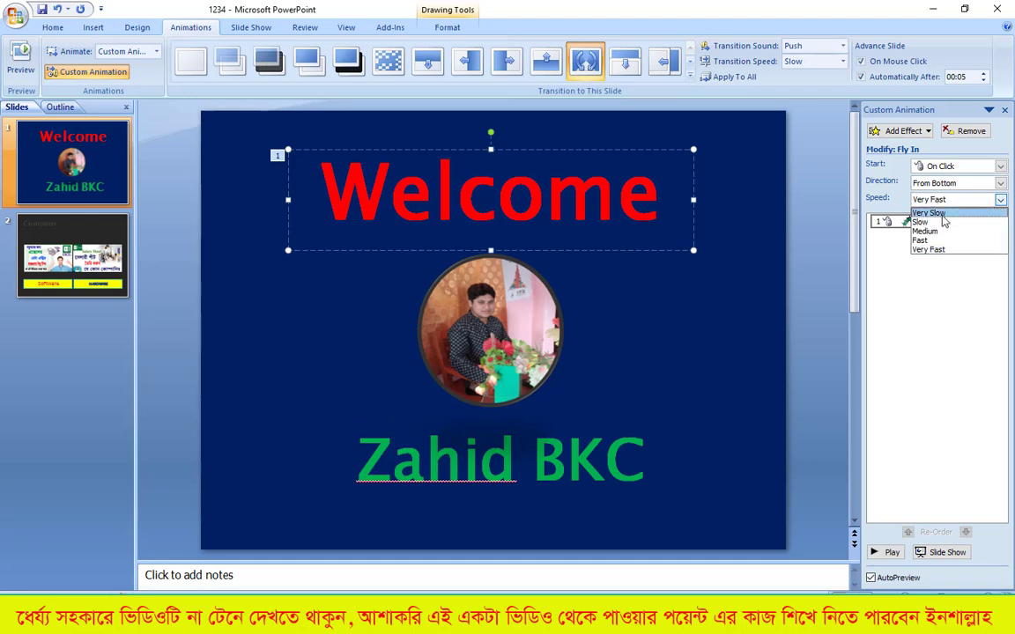
click(932, 213)
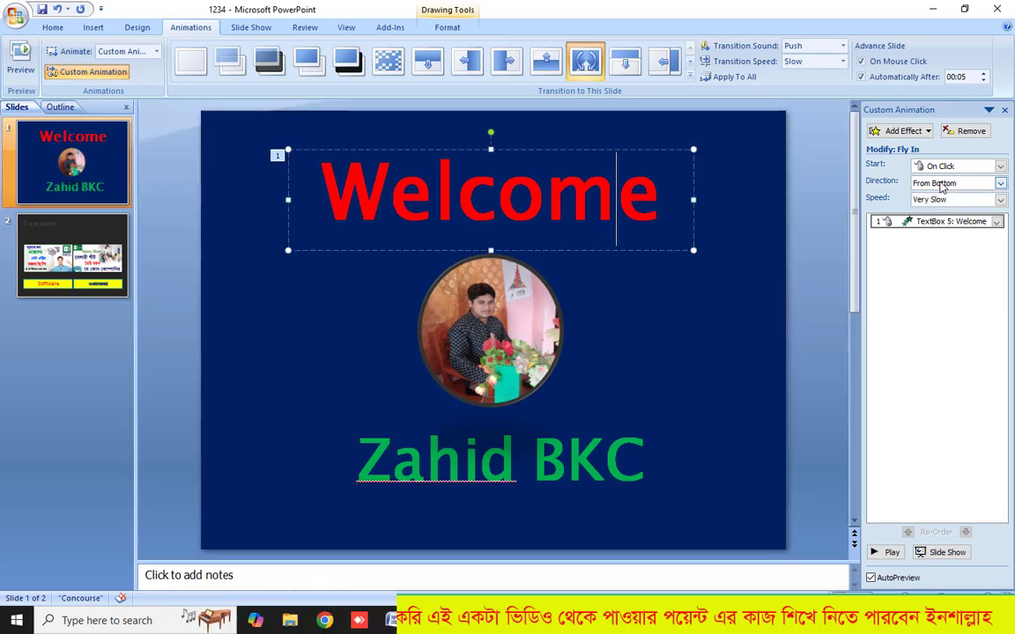
click(941, 184)
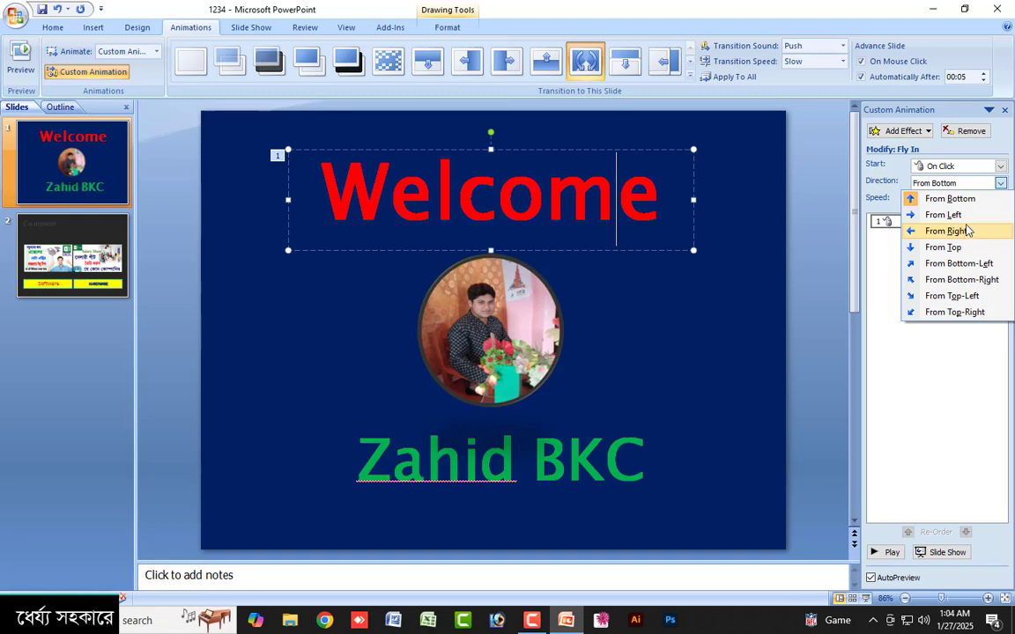
click(963, 219)
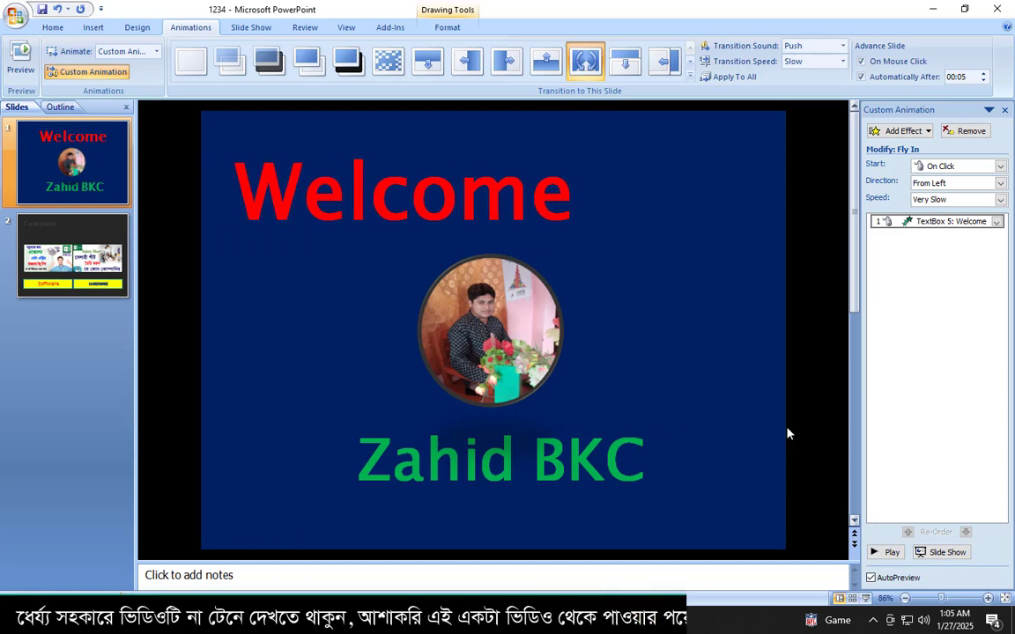
click(938, 183)
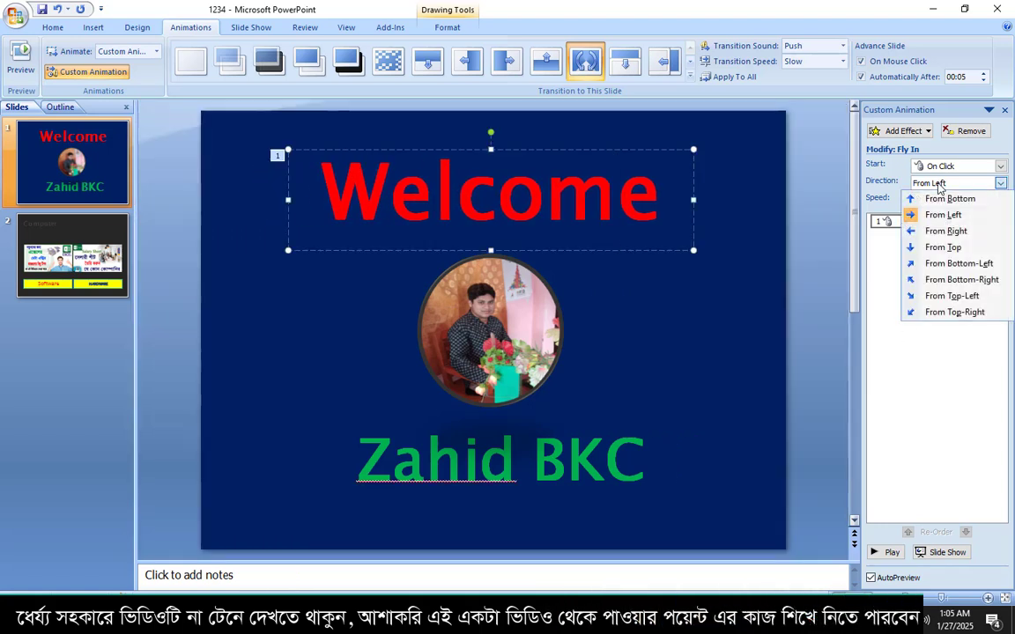
click(942, 249)
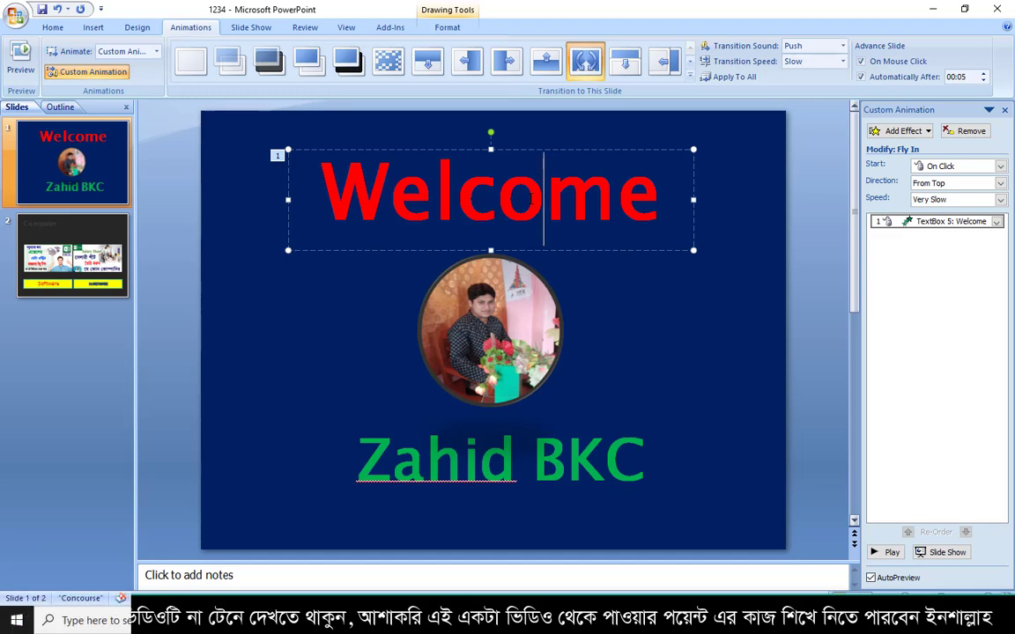
Step: Bring up the full list of entrance effects for the "Welcome" text and preview the Expand effect
click(908, 132)
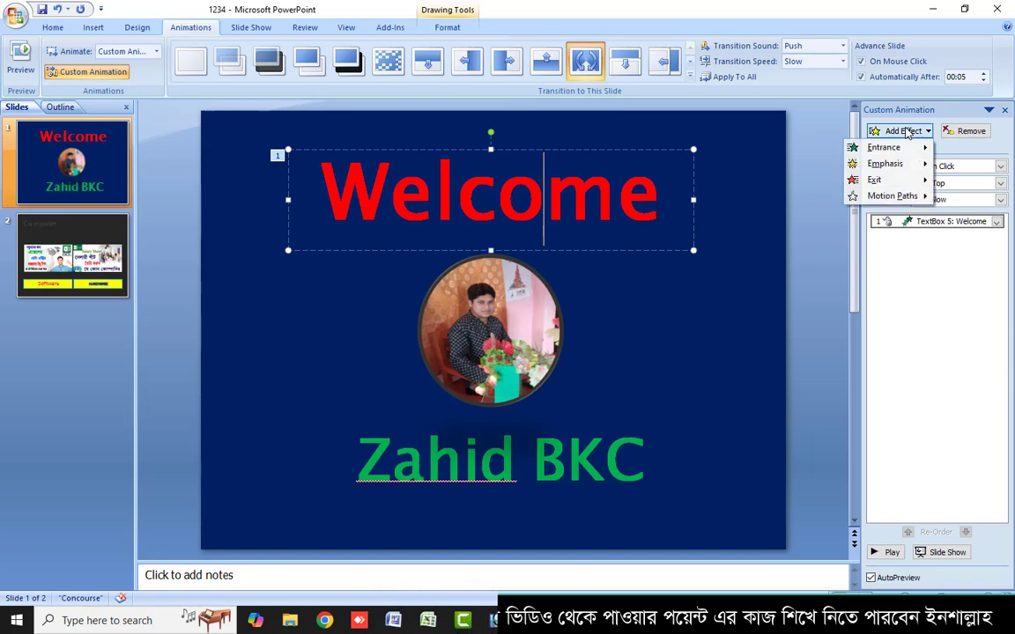
mouse_move(885, 148)
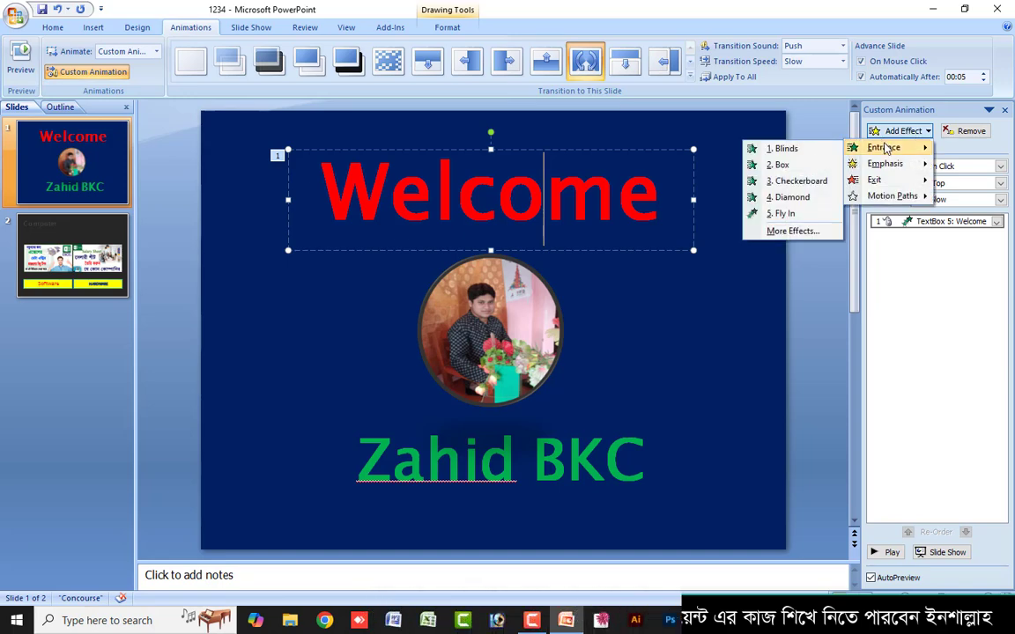
click(792, 231)
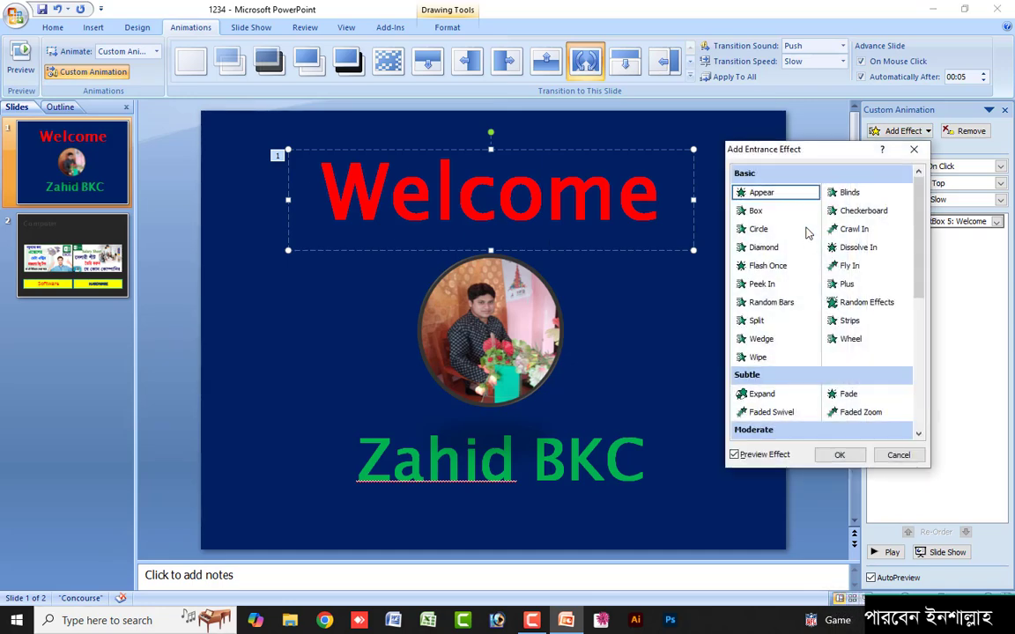
click(763, 395)
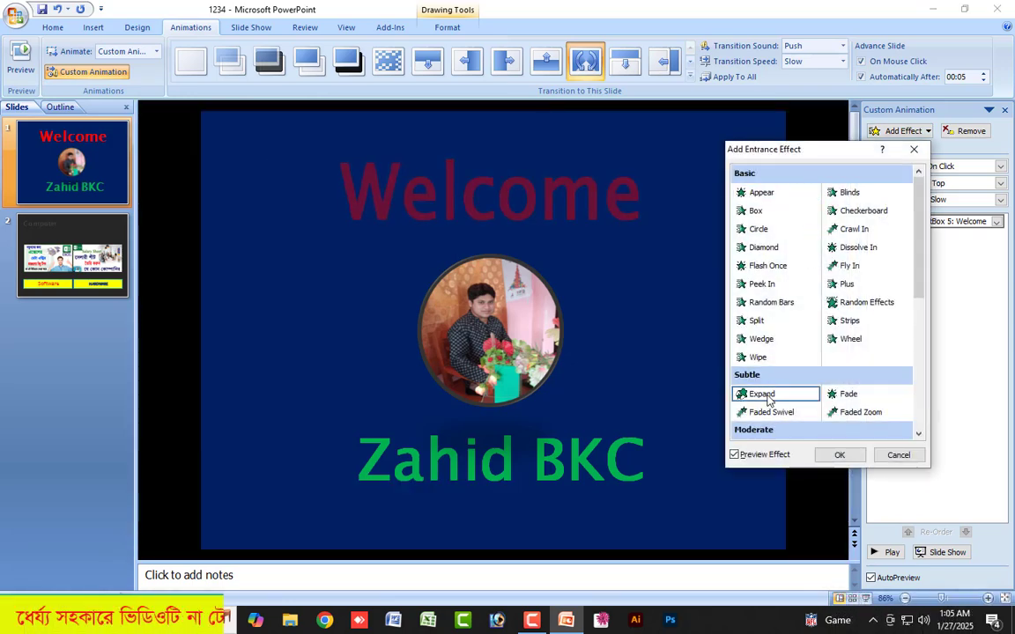